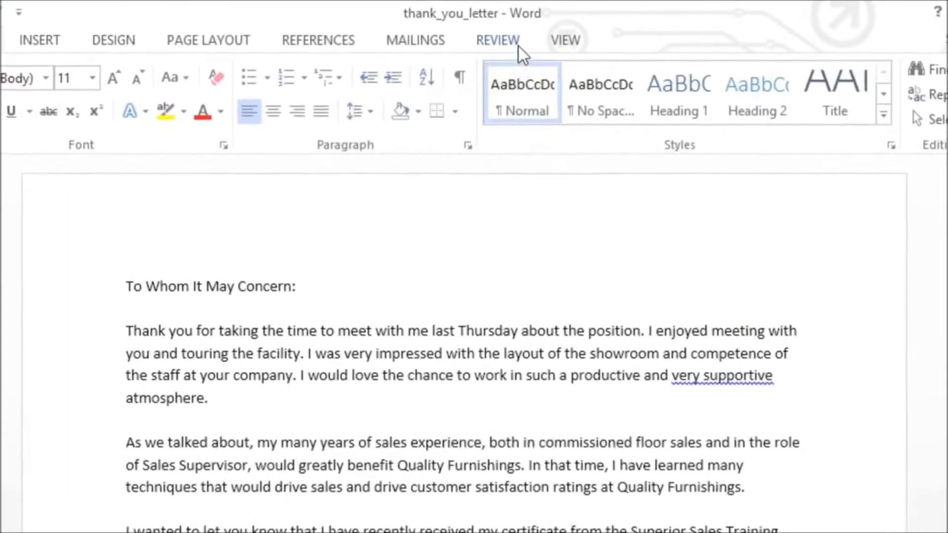
# Turn on Track Changes and delete the word "very" before "supportive" in the first paragraph.
pyautogui.click(517, 44)
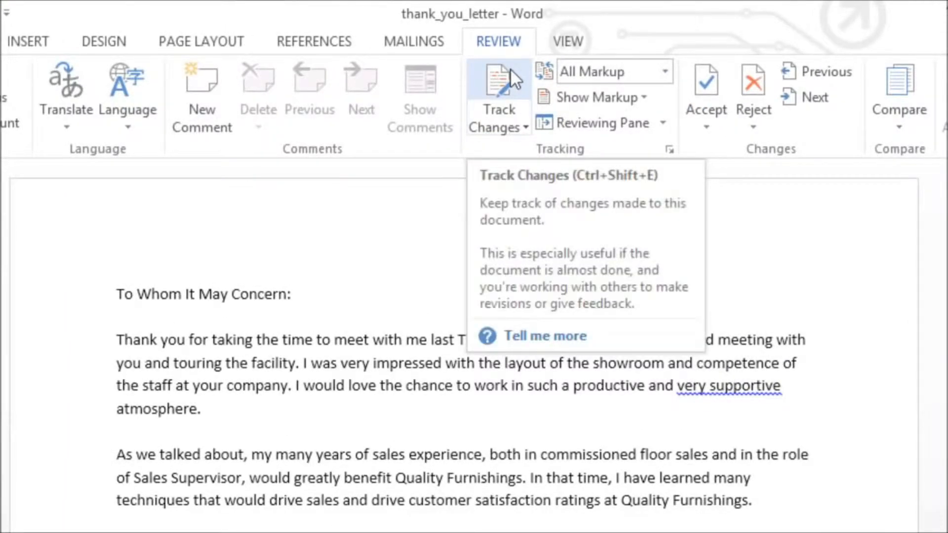
pyautogui.click(510, 68)
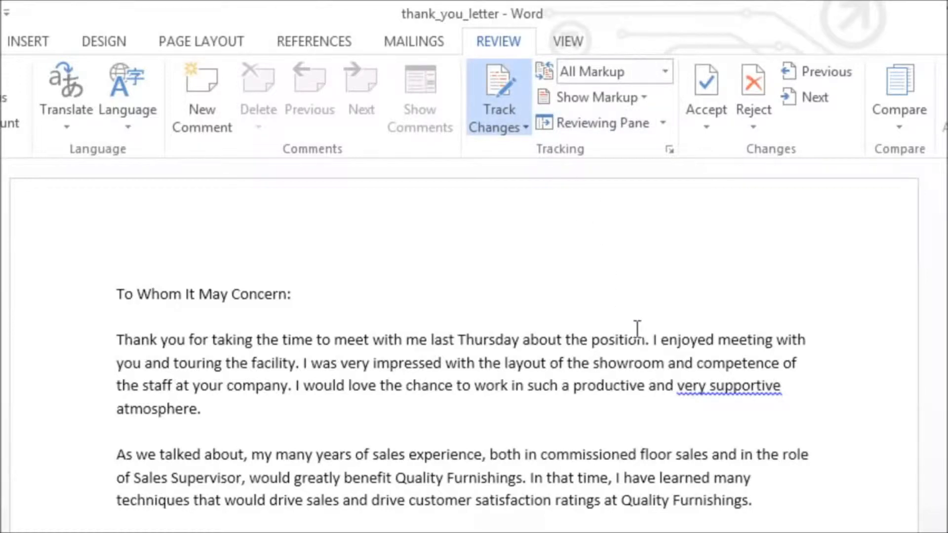
pyautogui.doubleClick(690, 386)
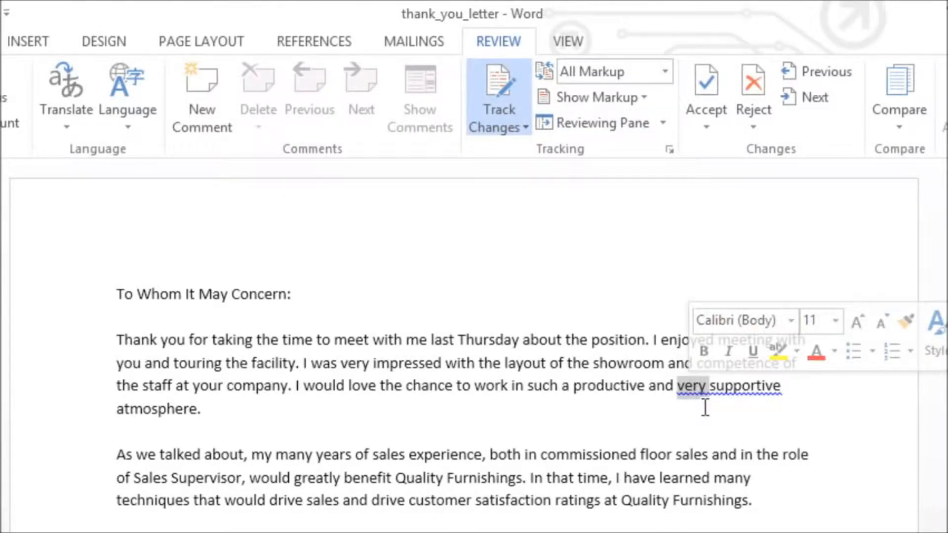
pyautogui.press('Delete')
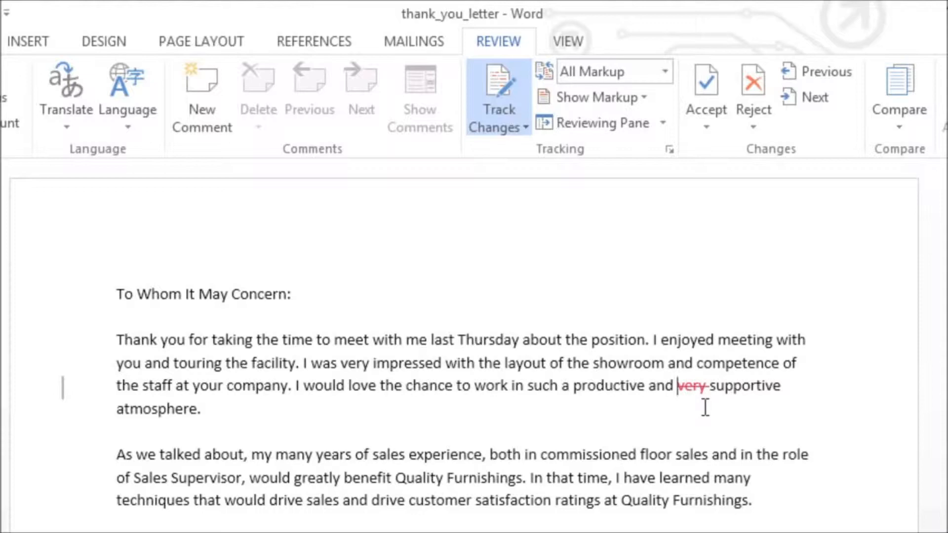
# Insert "Sales Associate" before "position" in the first sentence of the letter.
pyautogui.click(594, 341)
pyautogui.write('Sales Associa')
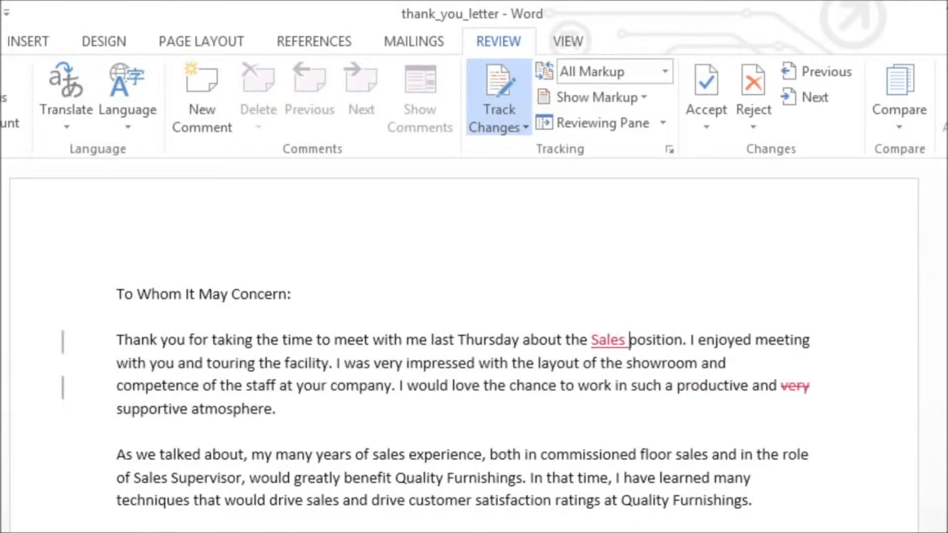
pyautogui.write('te')
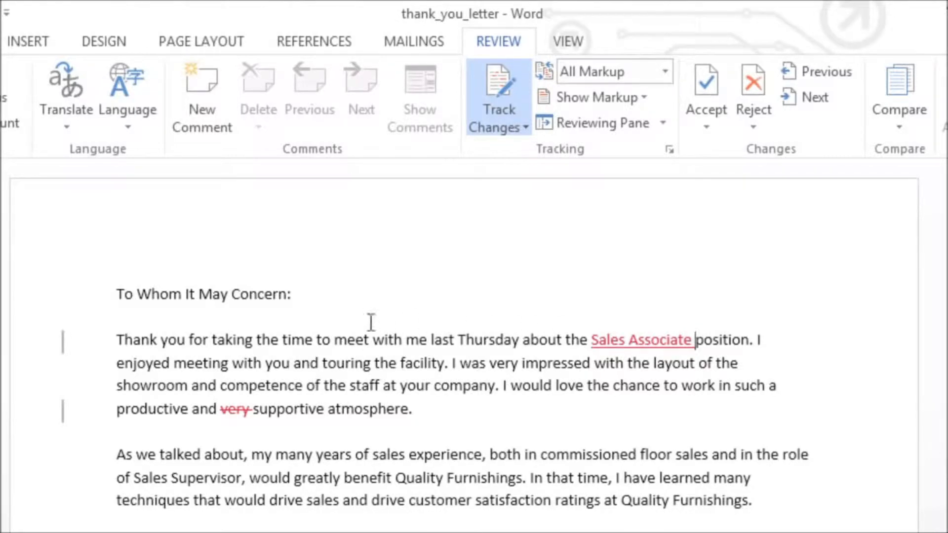
# Add a comment to the greeting "To Whom It May Concern" reading "Address to hiring authority instead.".
pyautogui.moveTo(119, 294); pyautogui.dragTo(280, 293)
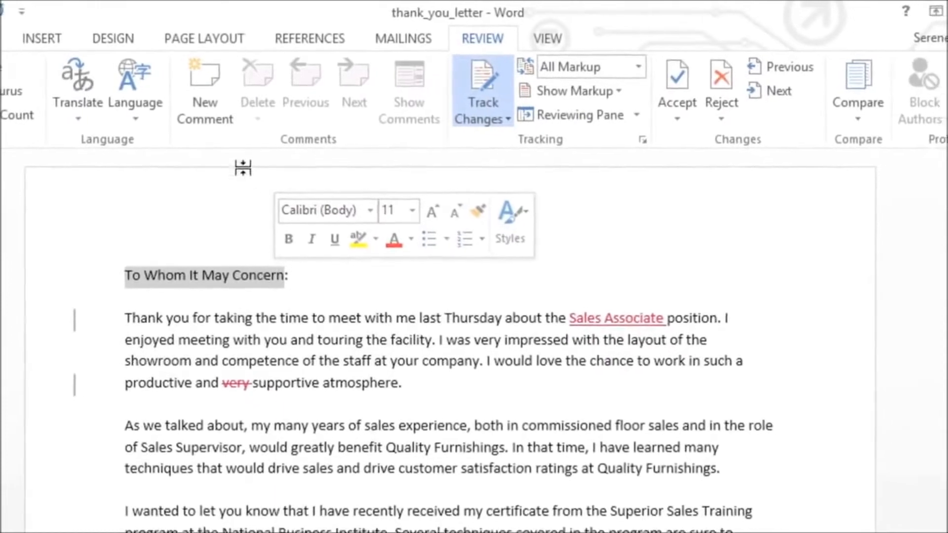
pyautogui.click(232, 92)
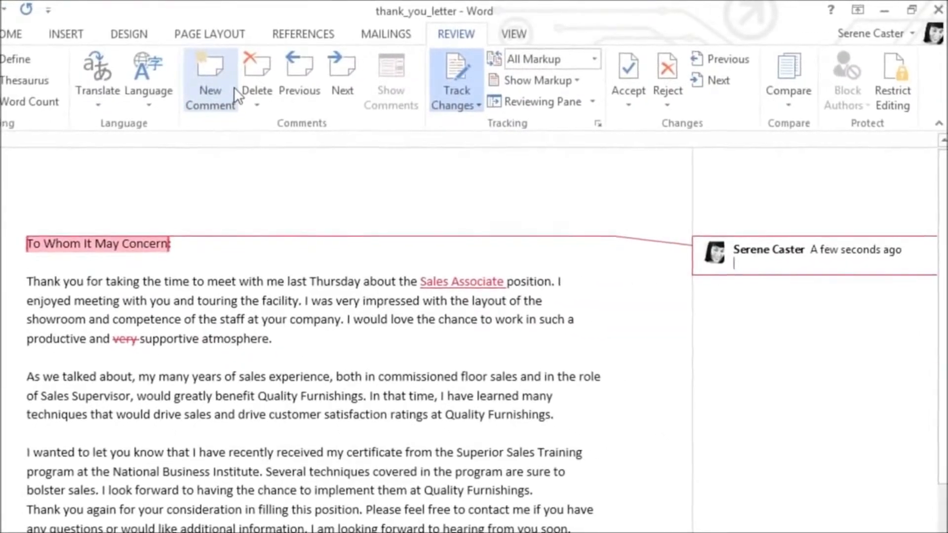
pyautogui.write('A')
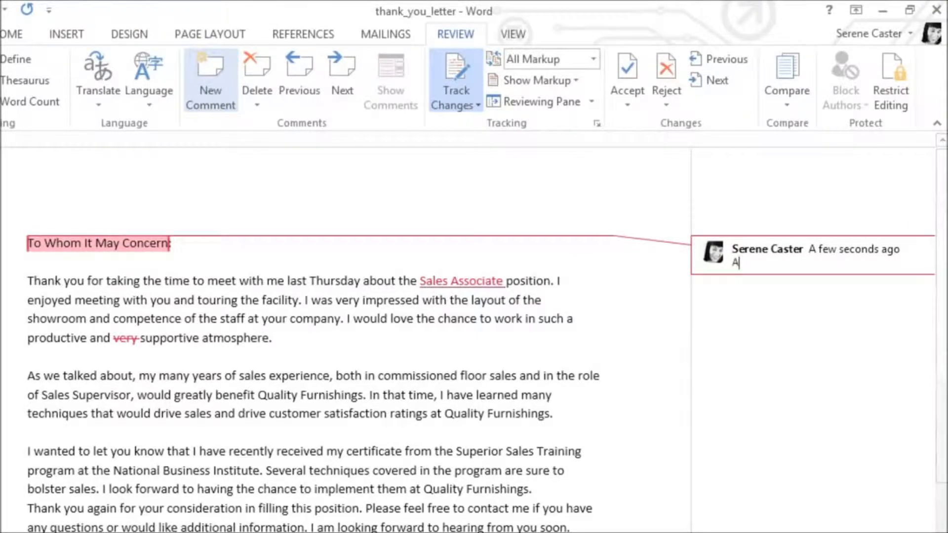
pyautogui.write('ddress to hirin')
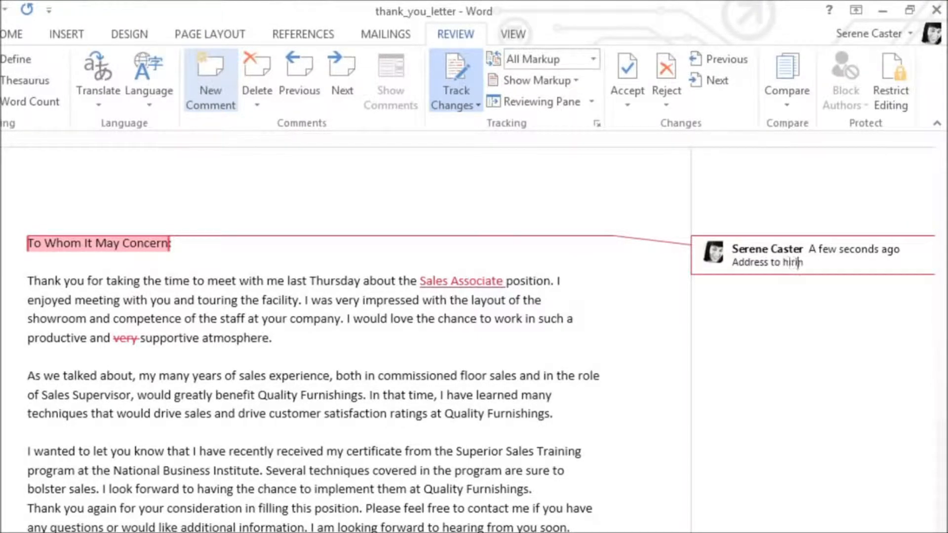
pyautogui.write('g authority instead.')
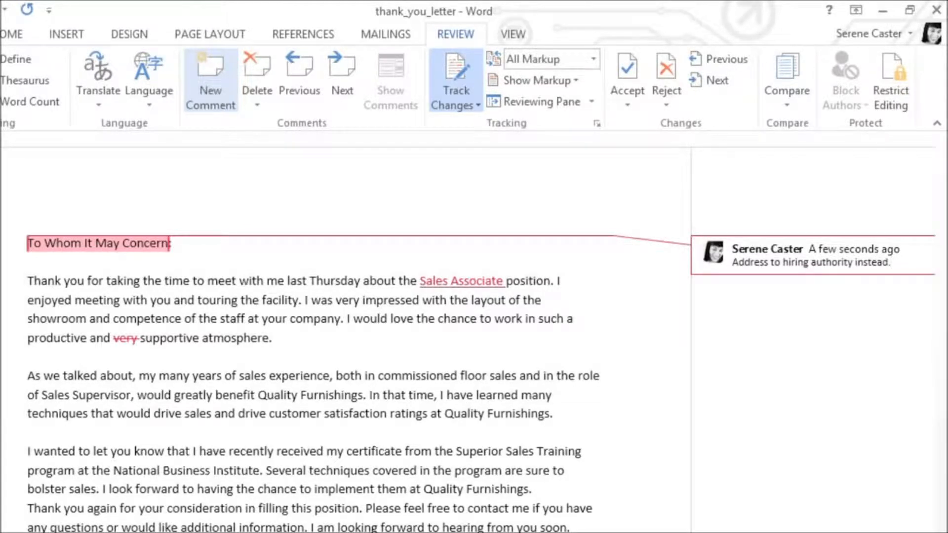
pyautogui.click(320, 249)
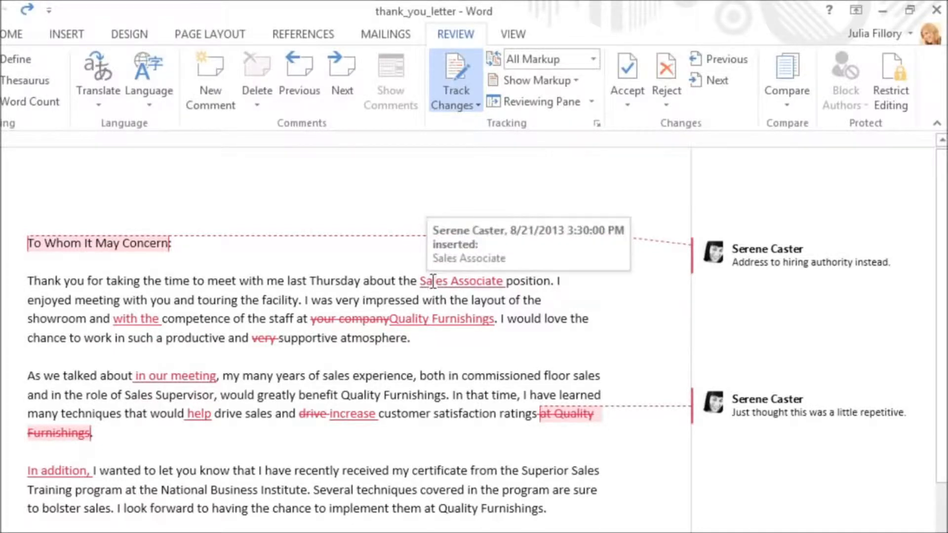
# Accept only the tracked insertion "Sales Associate" in the first paragraph.
pyautogui.moveTo(433, 281); pyautogui.dragTo(493, 282)
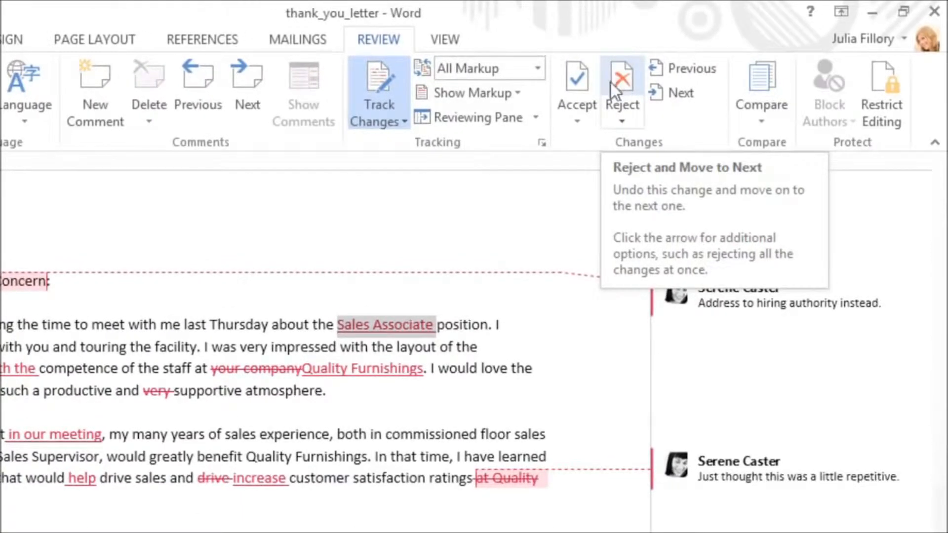
pyautogui.click(581, 115)
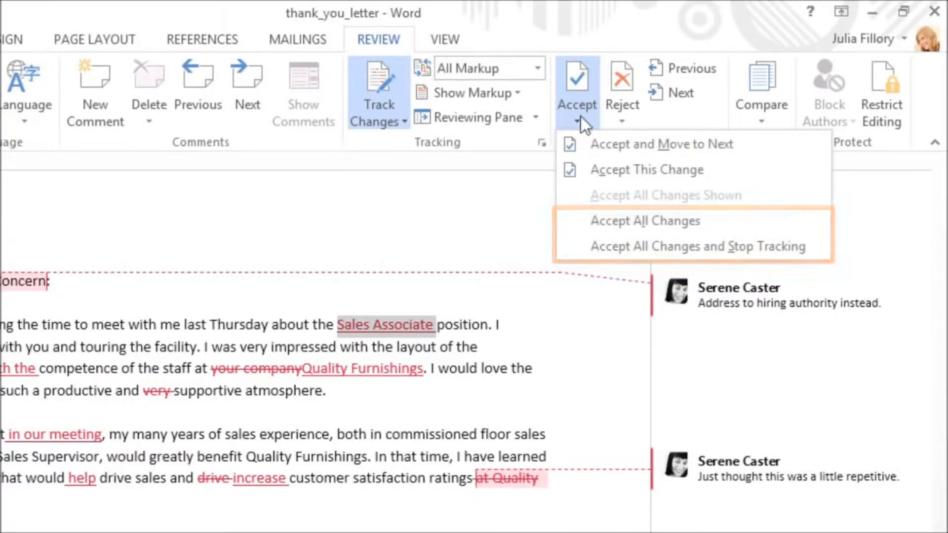
pyautogui.click(575, 165)
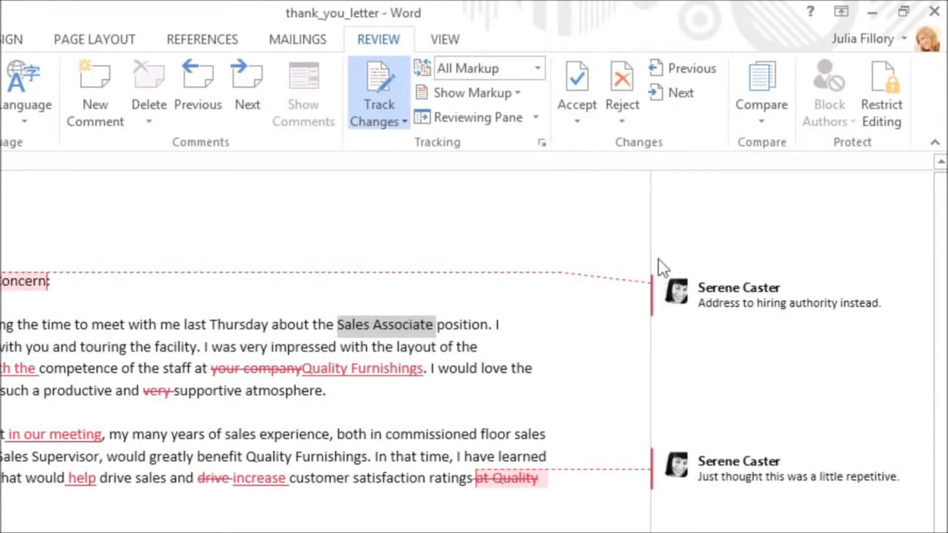
# Delete all comments in the document, starting from the comment on the greeting.
pyautogui.click(679, 291)
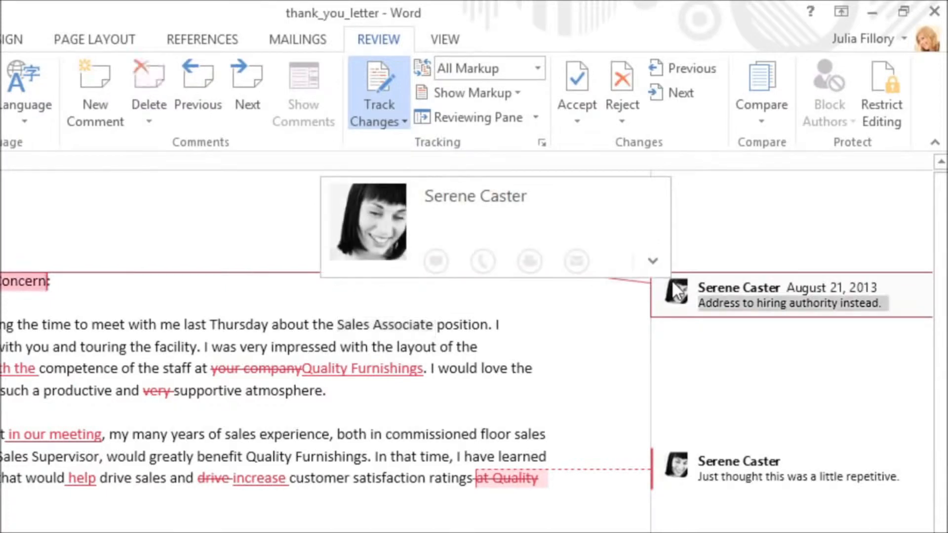
pyautogui.click(151, 123)
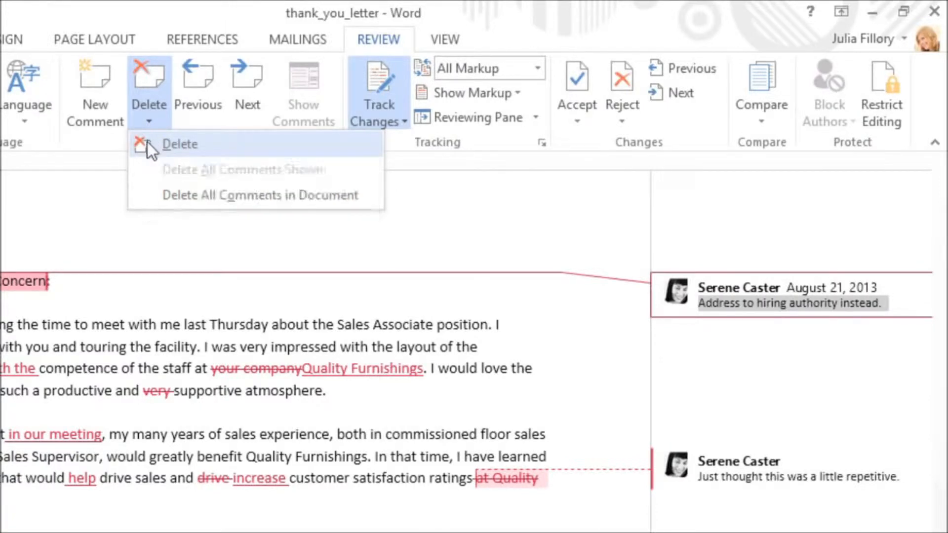
pyautogui.click(145, 194)
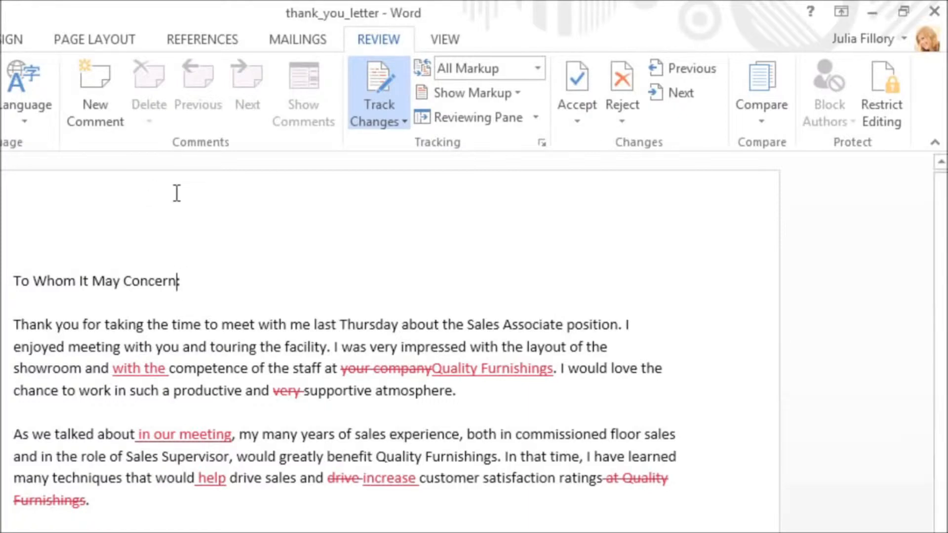
# Show the revisions in balloons and set the markup display to No Markup.
pyautogui.click(499, 99)
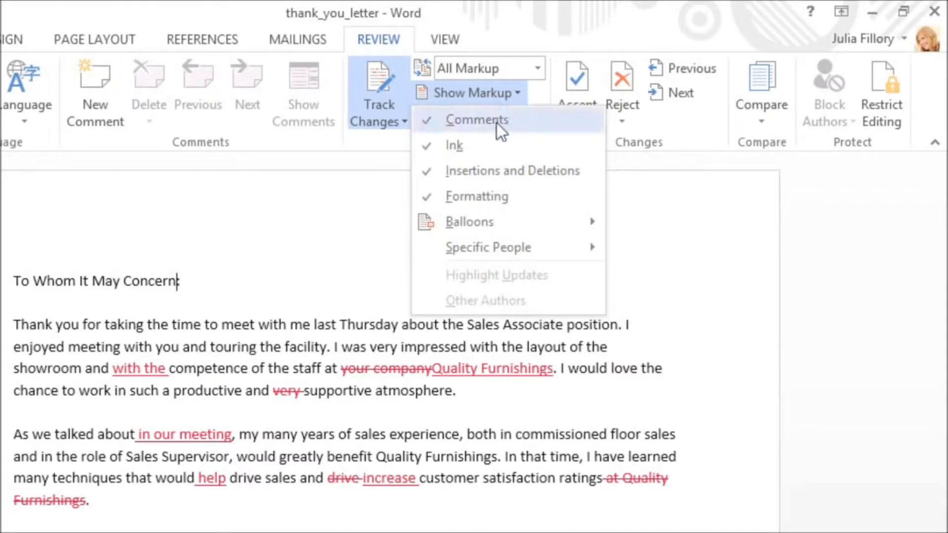
pyautogui.moveTo(464, 225)
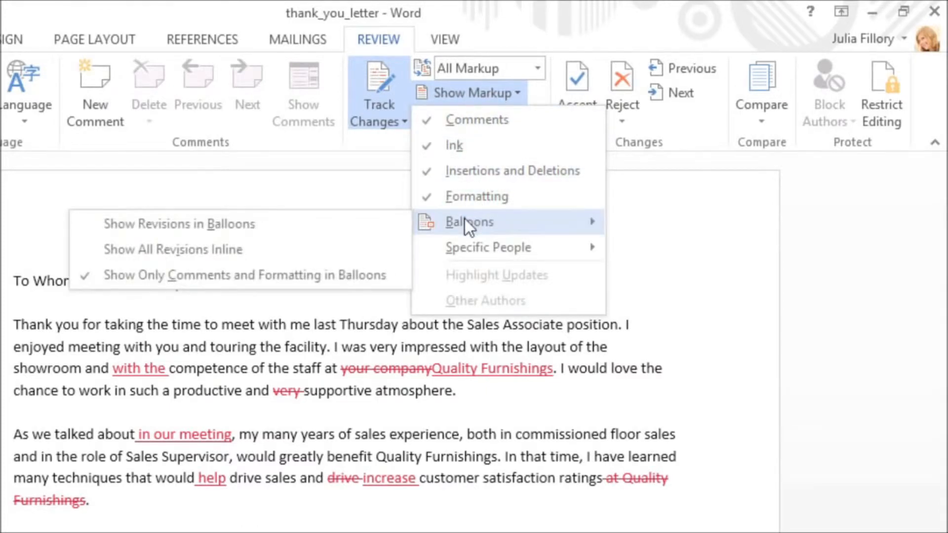
pyautogui.click(382, 223)
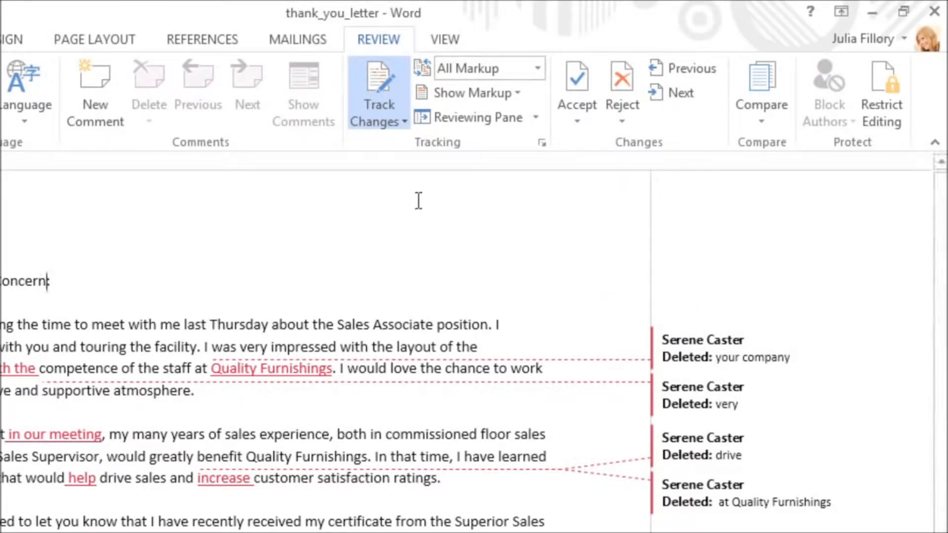
pyautogui.click(533, 67)
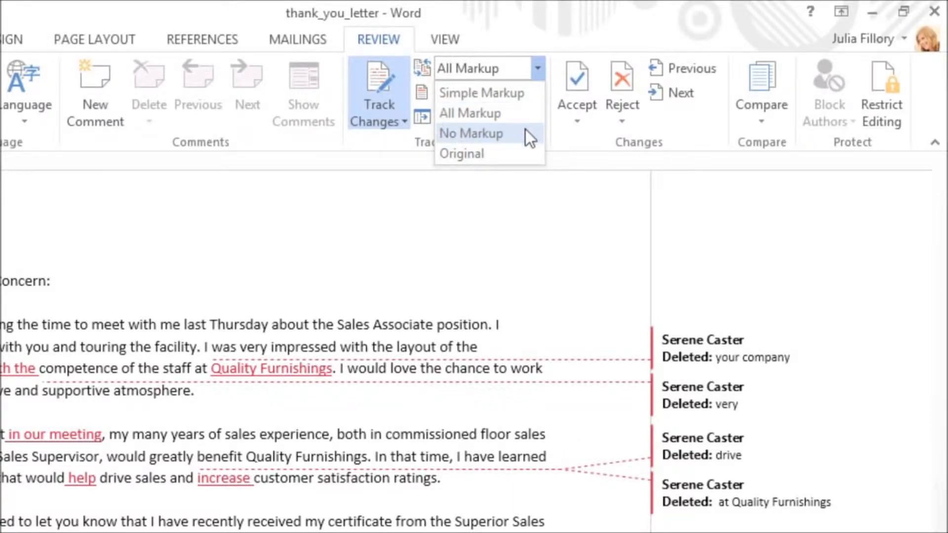
pyautogui.click(524, 130)
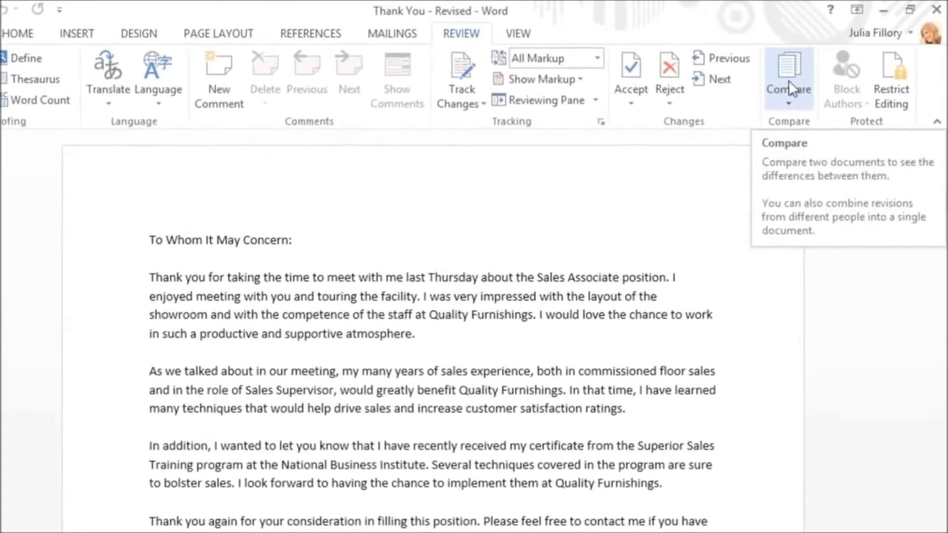
# Compare two document versions, with Thank You - Original.docx as the original and Thank You - Revised as the revised document.
pyautogui.click(785, 82)
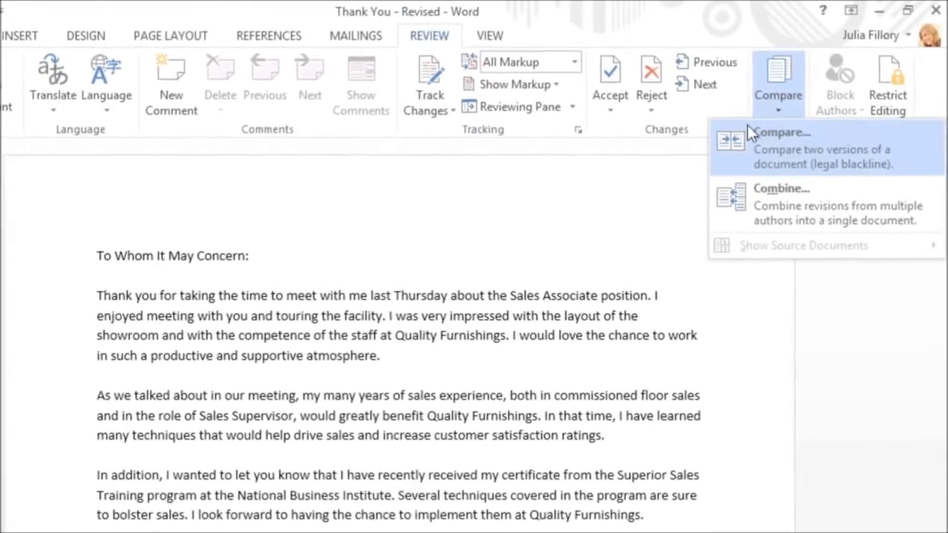
pyautogui.click(737, 133)
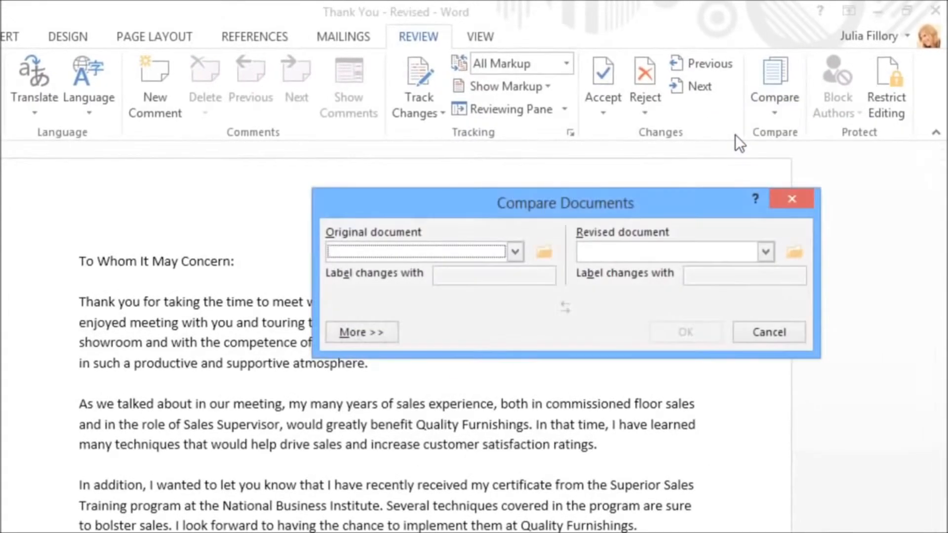
pyautogui.click(544, 252)
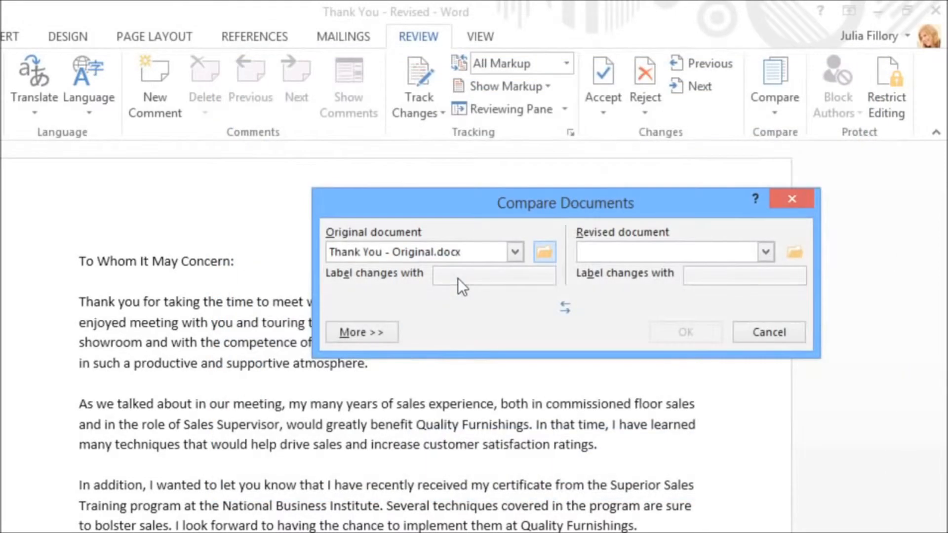
pyautogui.click(789, 252)
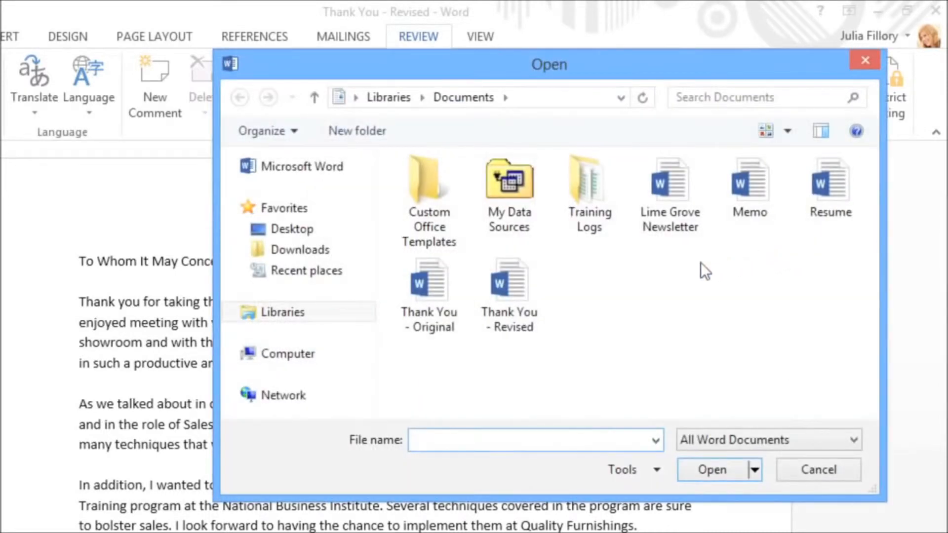
pyautogui.doubleClick(536, 284)
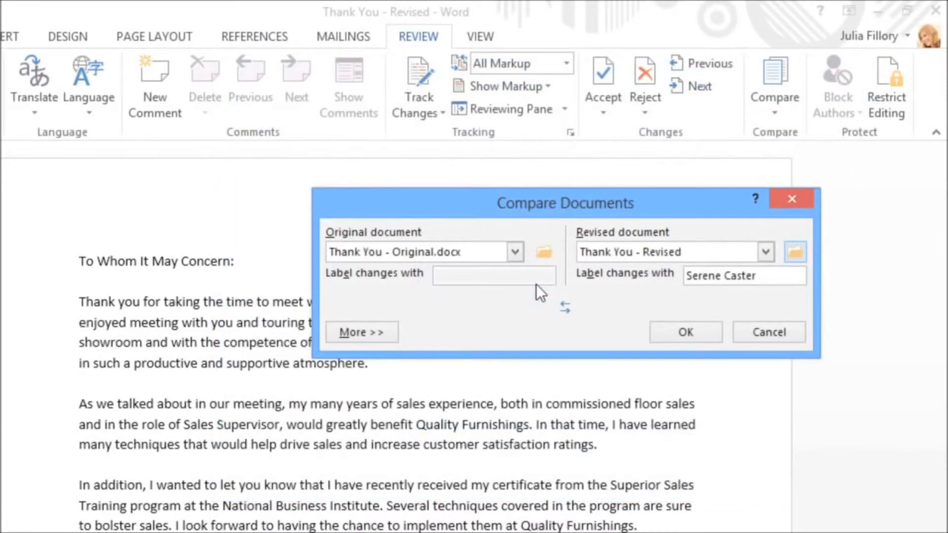
pyautogui.click(686, 332)
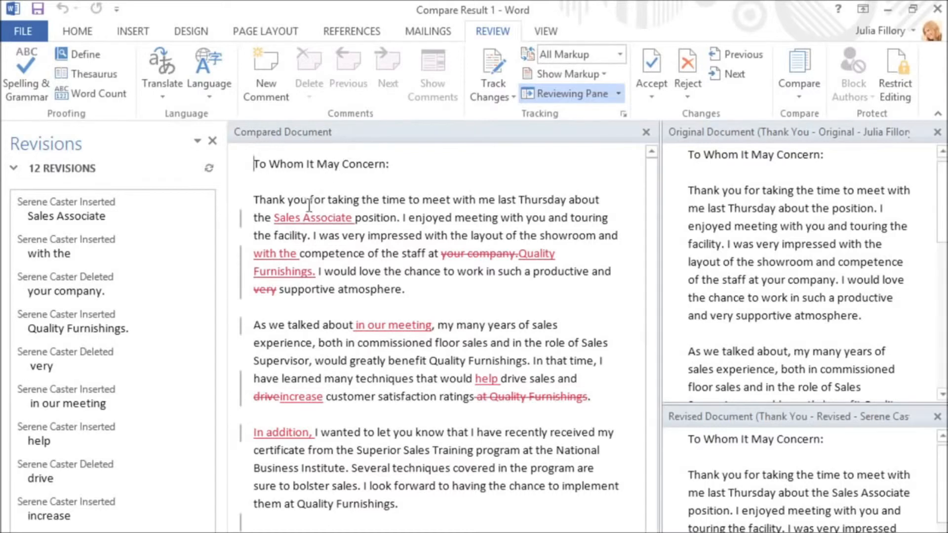
# Accept the "Sales Associate" insertion in the compared document and move to the next change.
pyautogui.moveTo(279, 218); pyautogui.dragTo(354, 220)
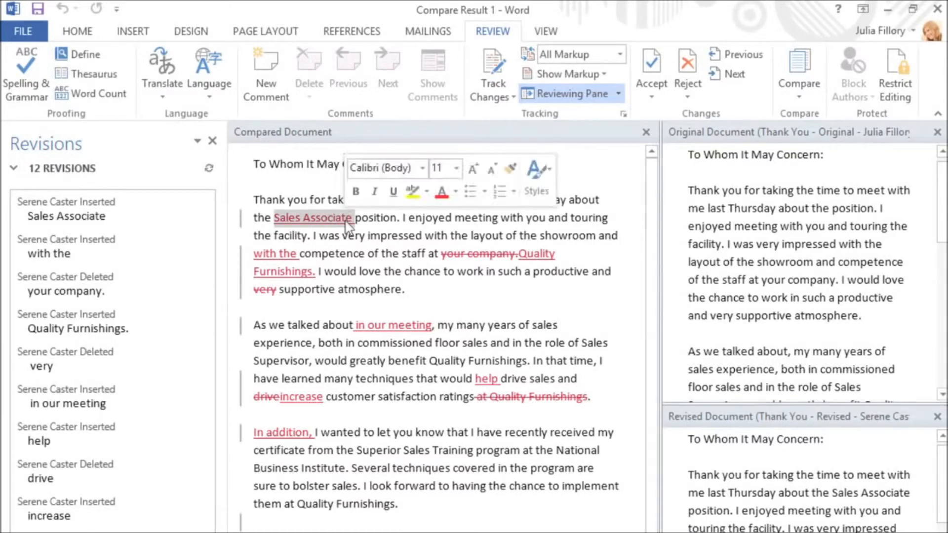
pyautogui.click(653, 66)
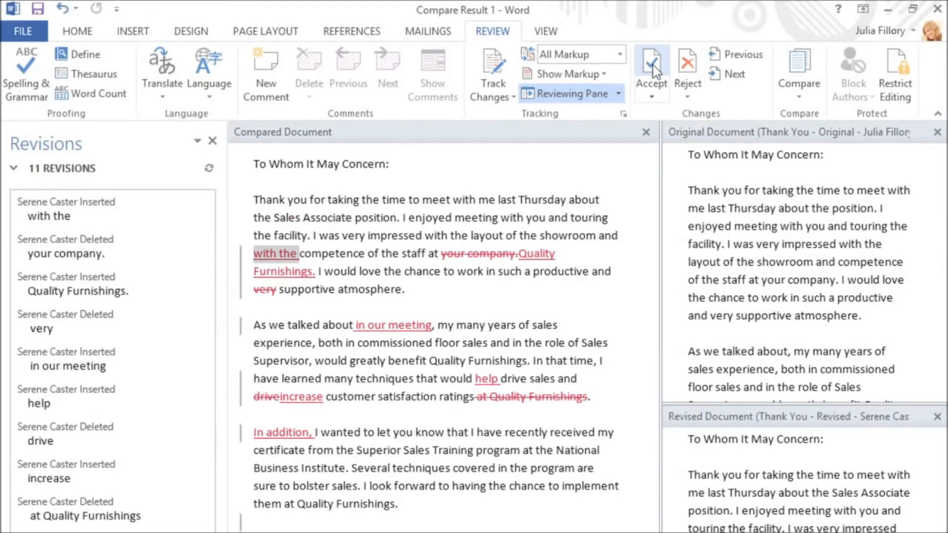